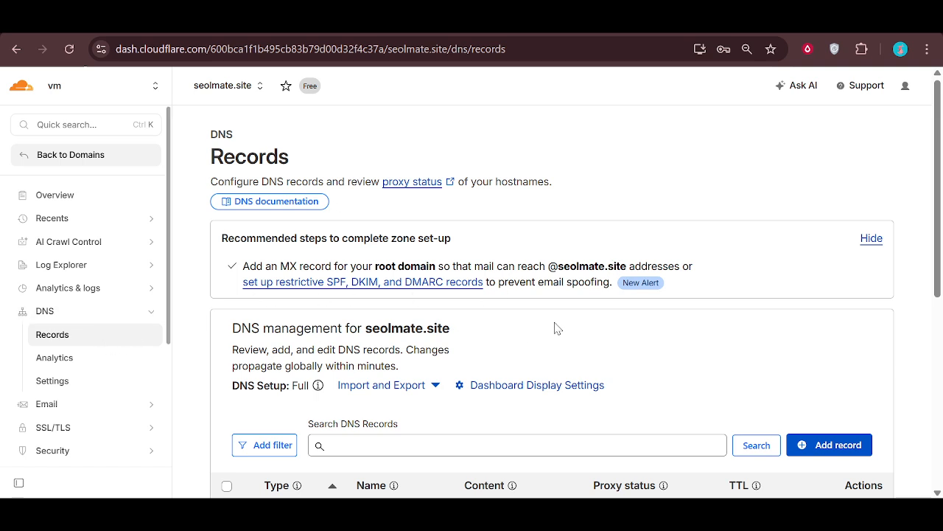
Step: Start a new DNS record for seolmate.site and set its type to MX
scroll(558, 328, down, 3)
scroll(558, 328, up, 3)
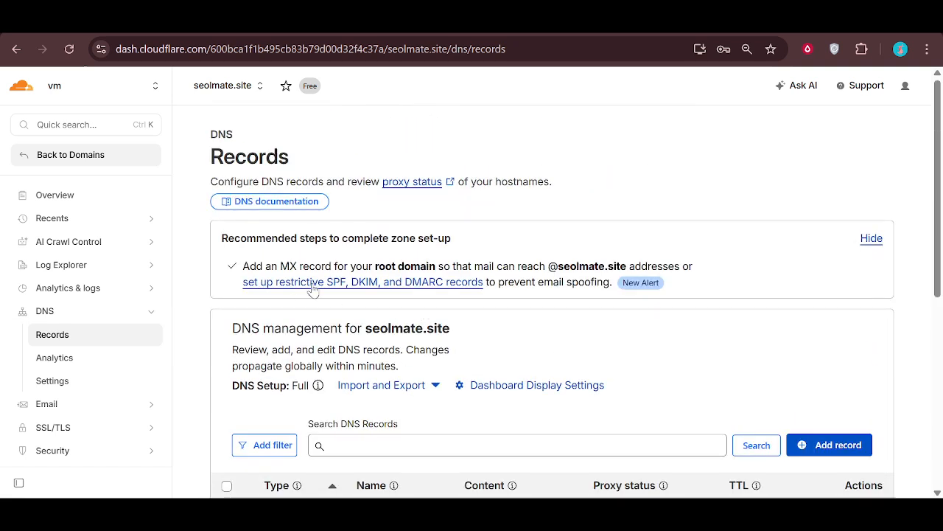
scroll(452, 297, down, 3)
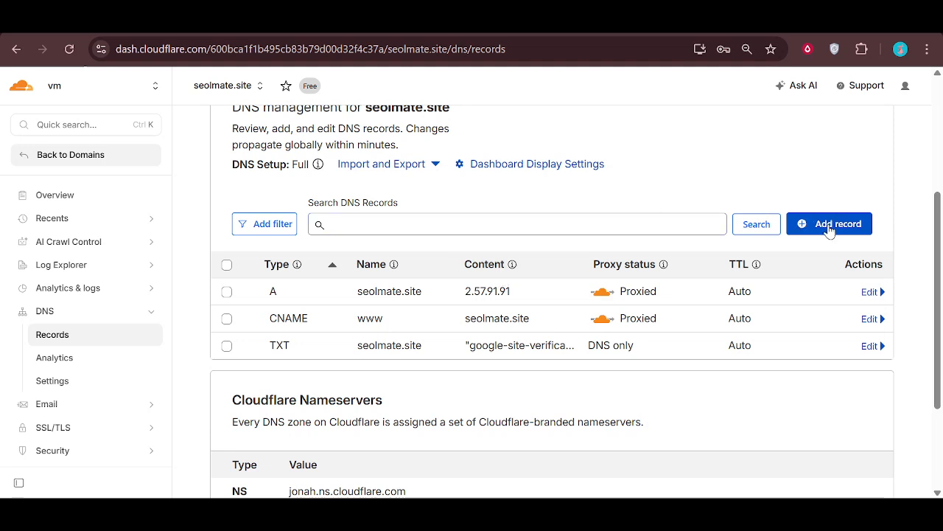
click(828, 233)
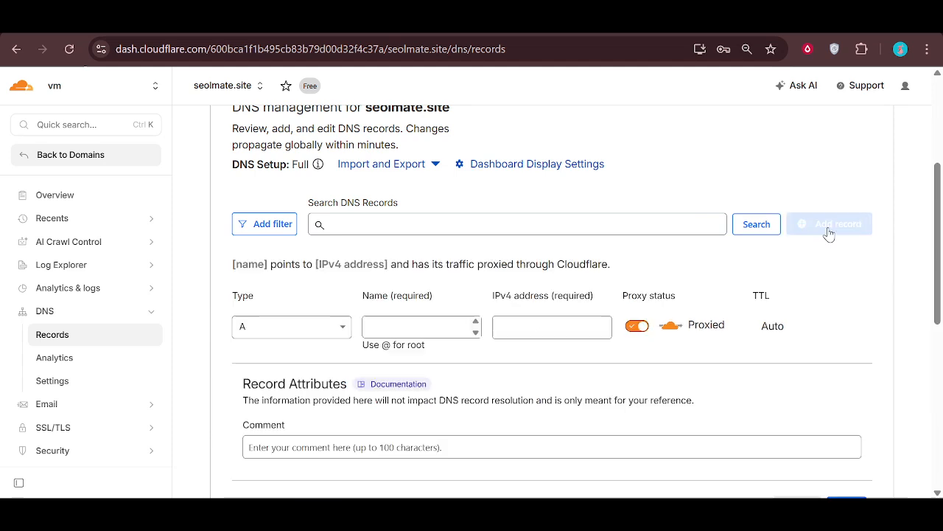
click(306, 327)
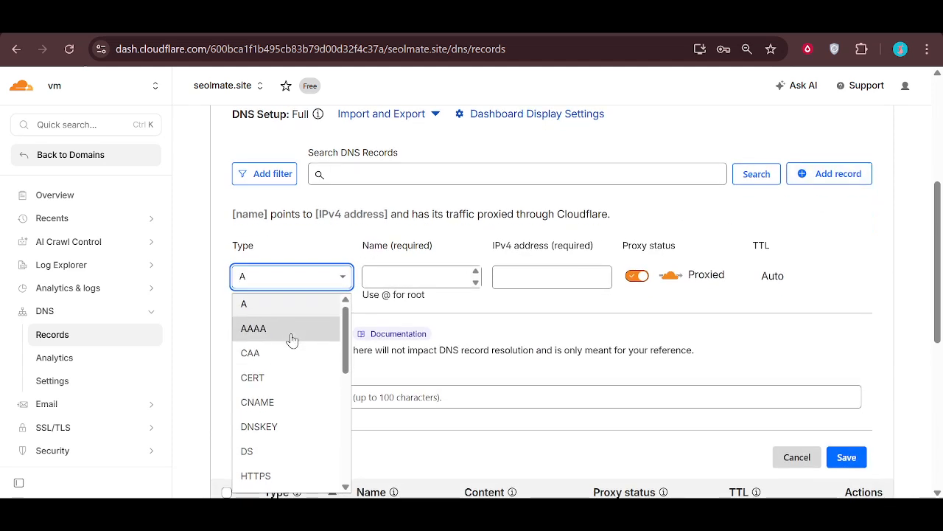
scroll(293, 339, down, 2)
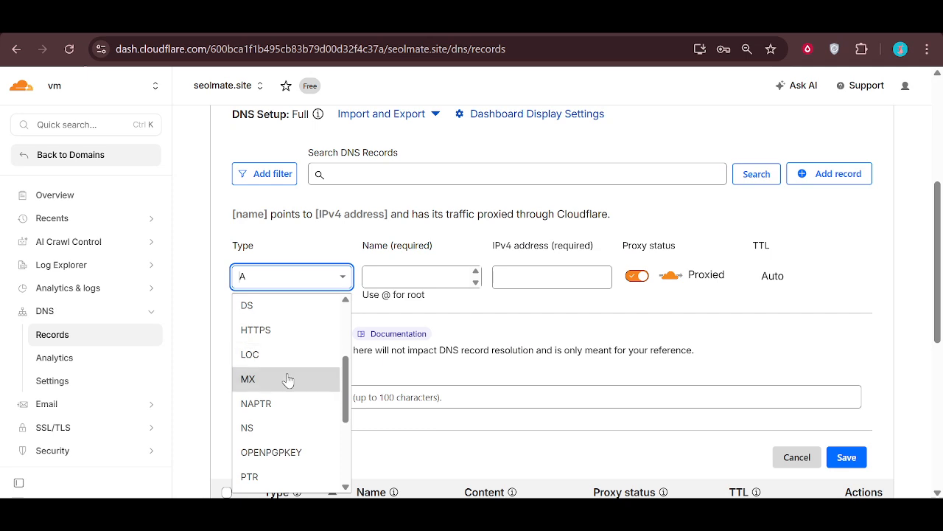
click(287, 379)
Step: Fill in the MX record with name @, mail server mx.zoho.com and priority 10, and save it
click(408, 271)
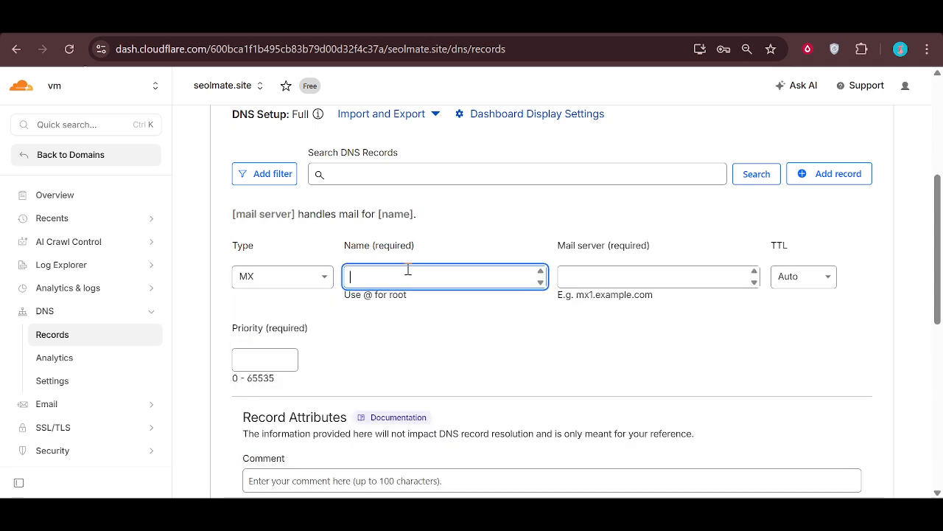
text(@)
click(609, 280)
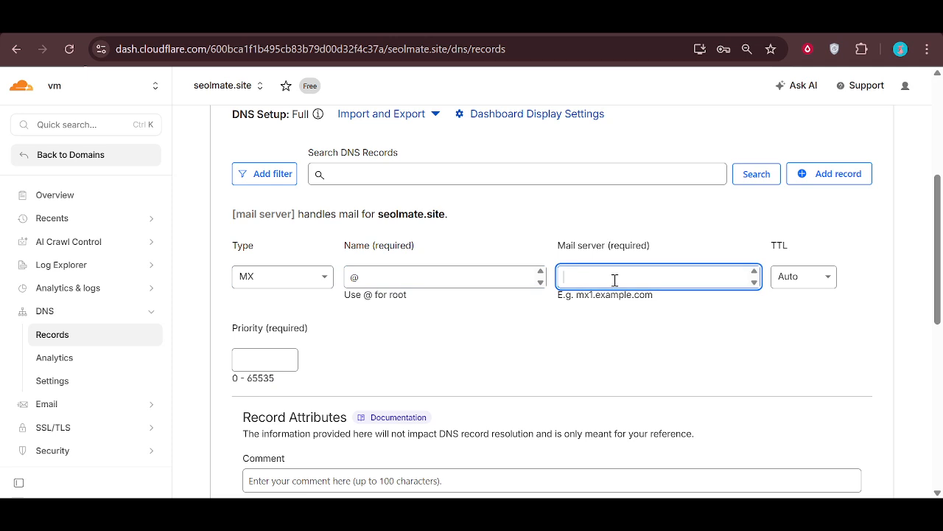
text(mx.zoho.com)
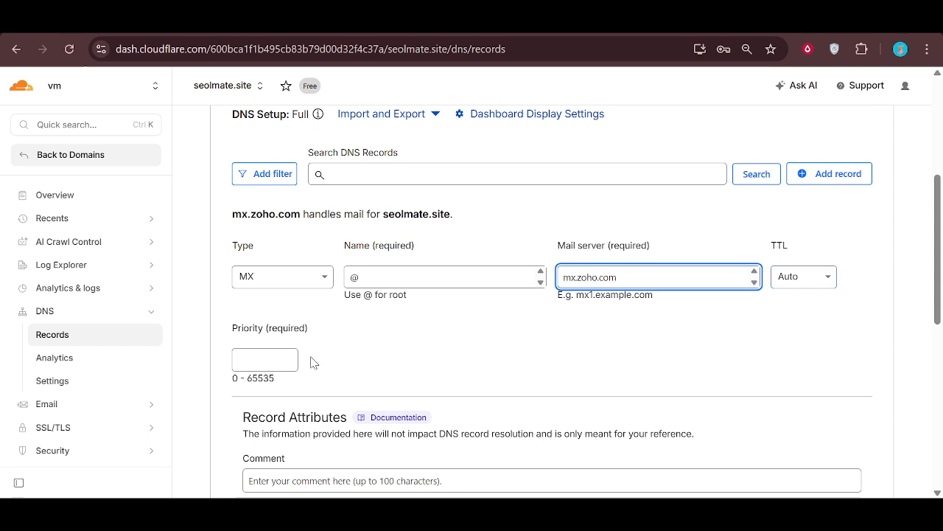
click(275, 358)
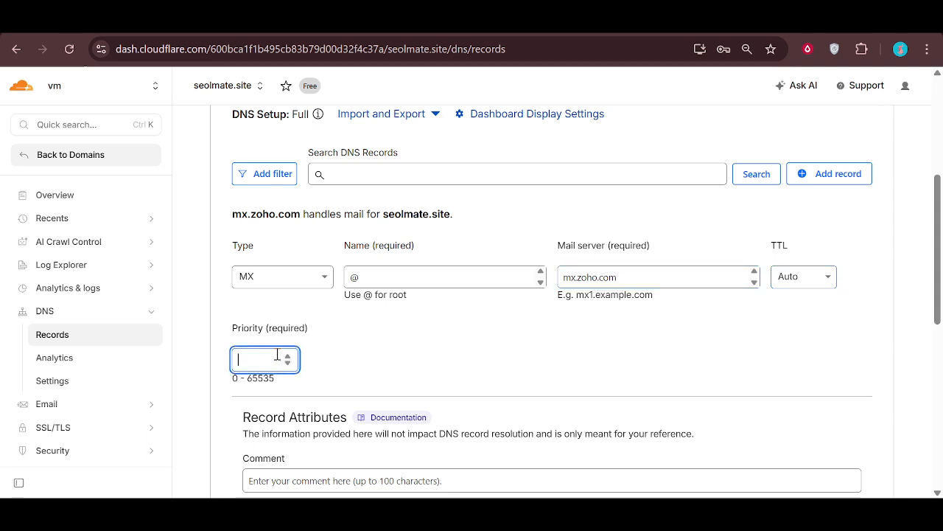
text(10)
scroll(475, 362, down, 2)
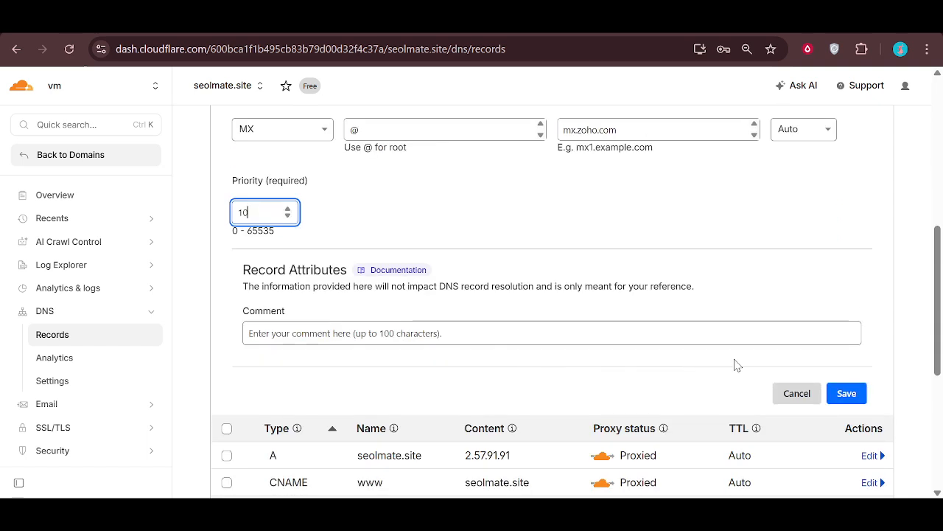
scroll(769, 354, up, 1)
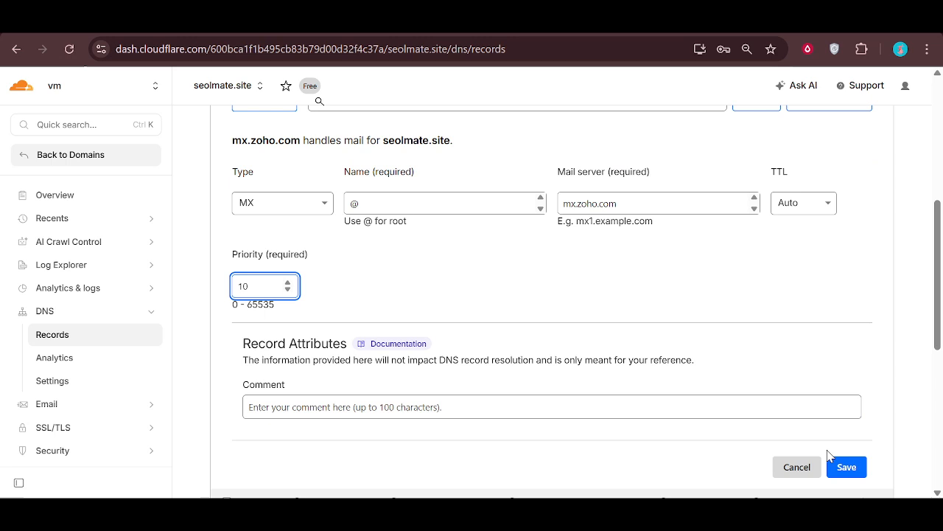
click(848, 462)
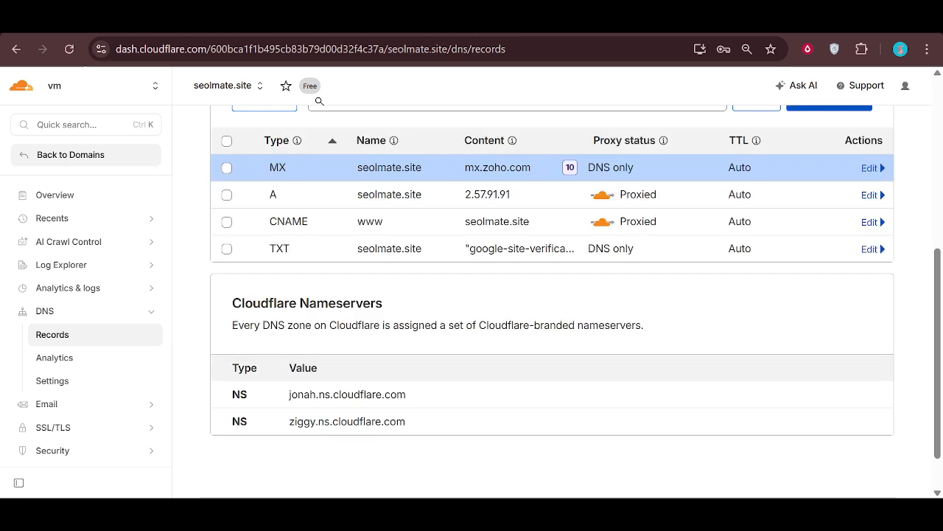
Step: Start another DNS record for seolmate.site and set its type to TXT
scroll(562, 393, up, 4)
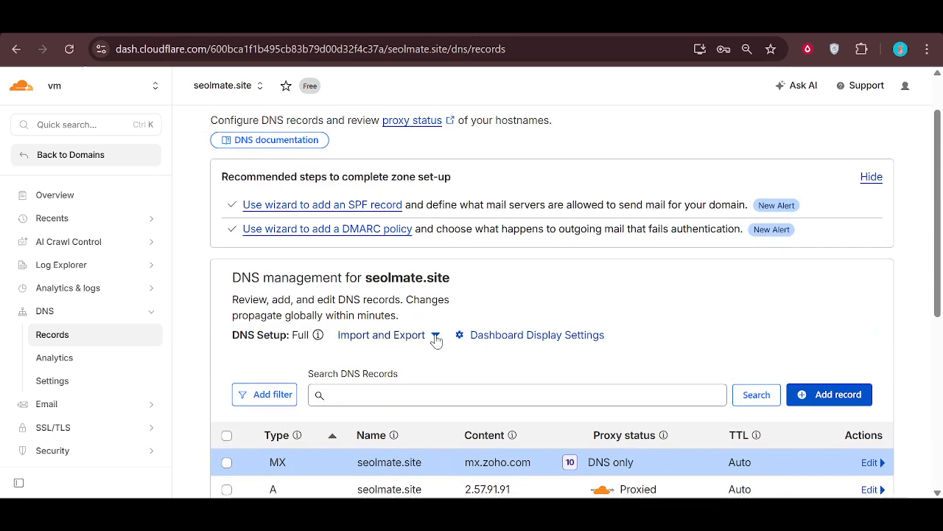
scroll(438, 338, down, 2)
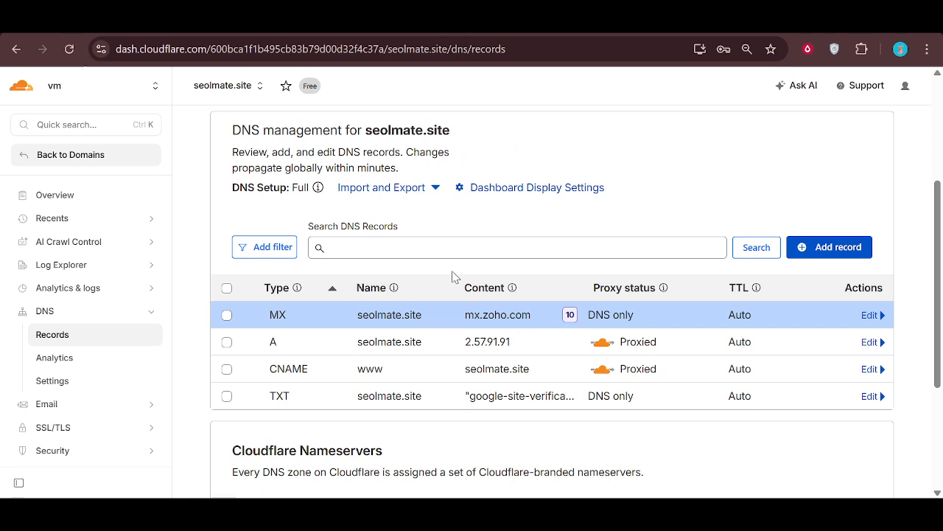
scroll(733, 261, up, 1)
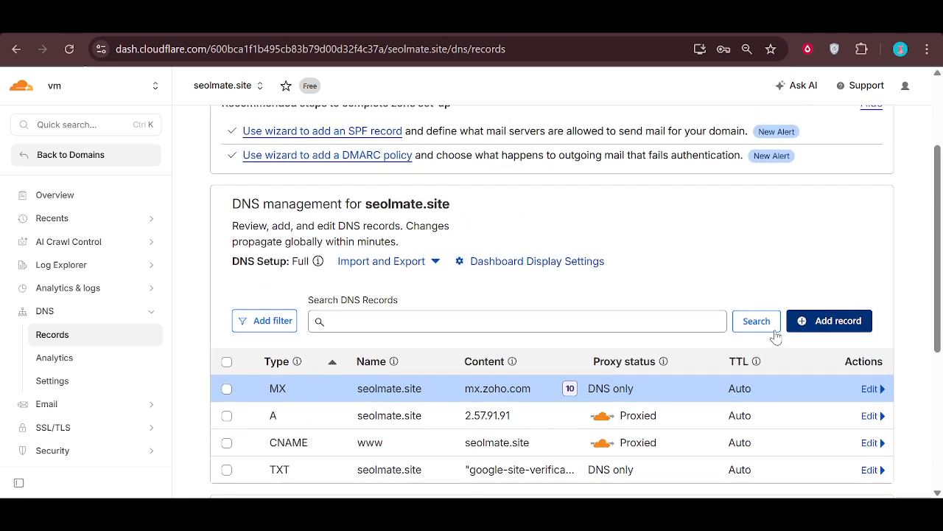
click(790, 324)
scroll(298, 368, down, 1)
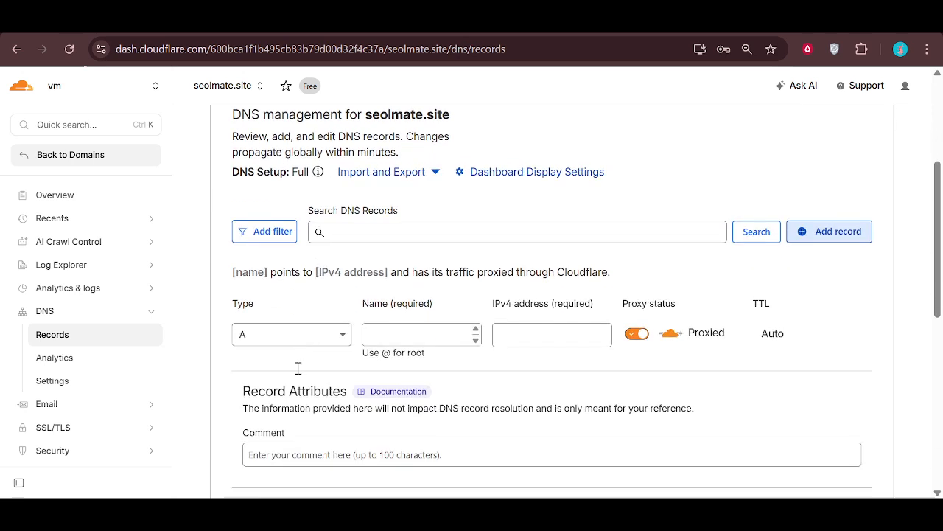
scroll(298, 368, down, 1)
click(301, 276)
scroll(307, 371, down, 2)
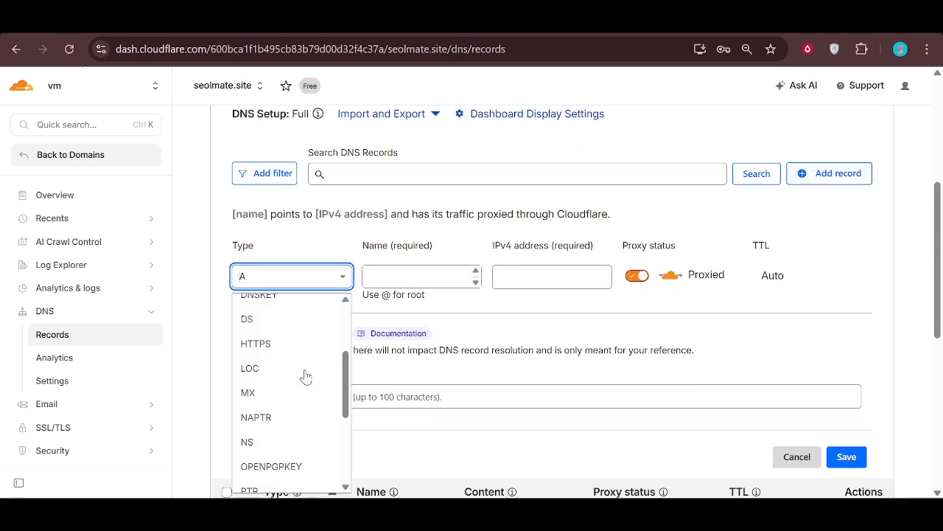
scroll(305, 376, down, 3)
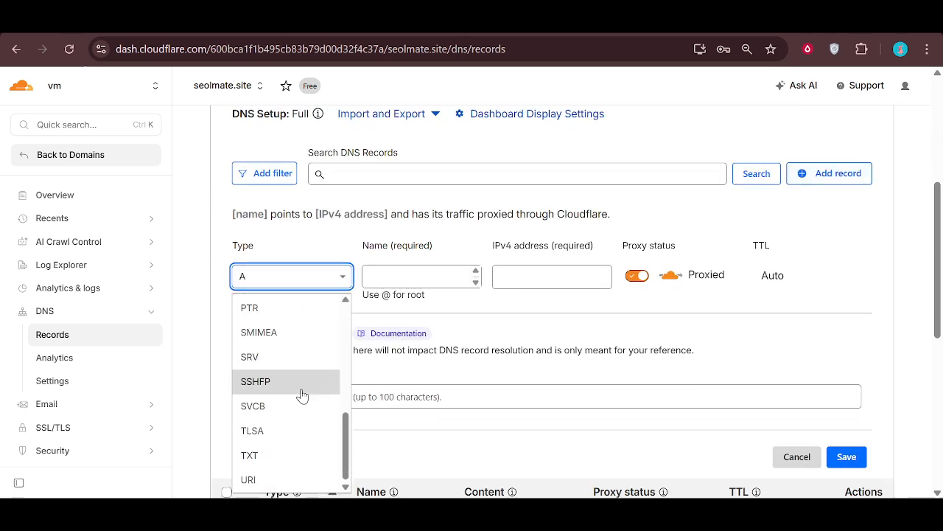
click(333, 465)
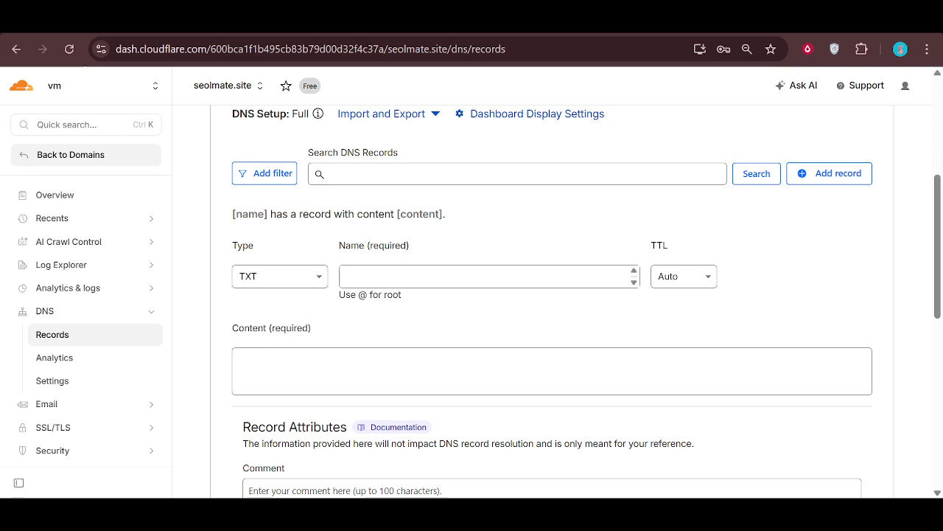
Step: Enter v=spf1 include:_spf.google.com ~all as the TXT record's name and try to save the record without content
click(503, 275)
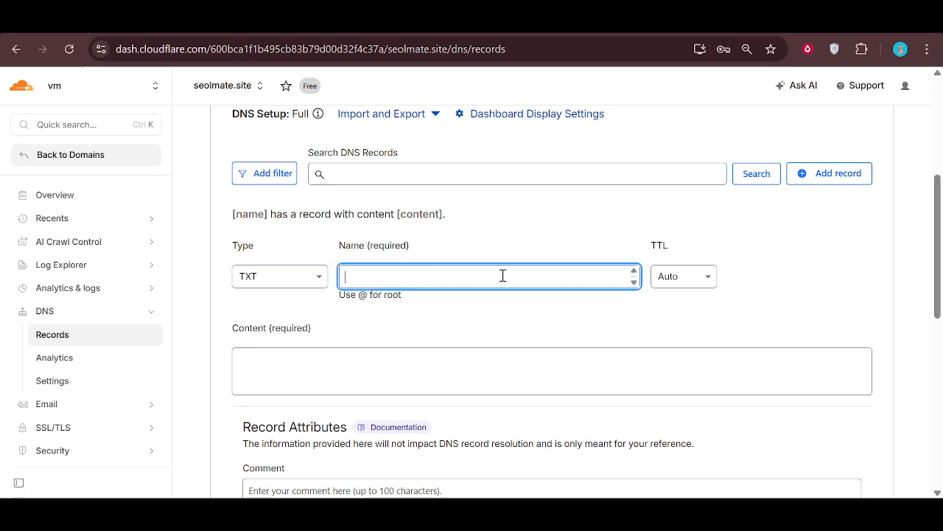
text(v=spf1 include:_spf.google.com ~all)
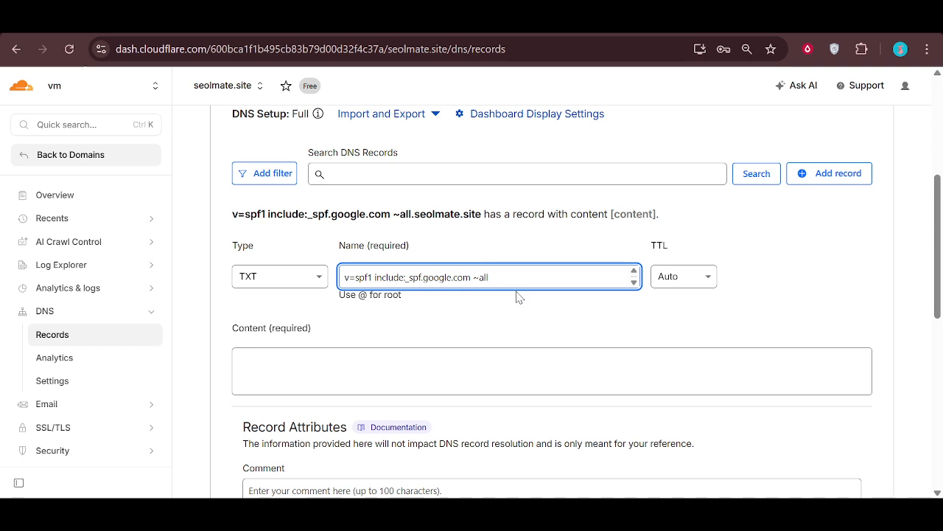
scroll(535, 292, down, 1)
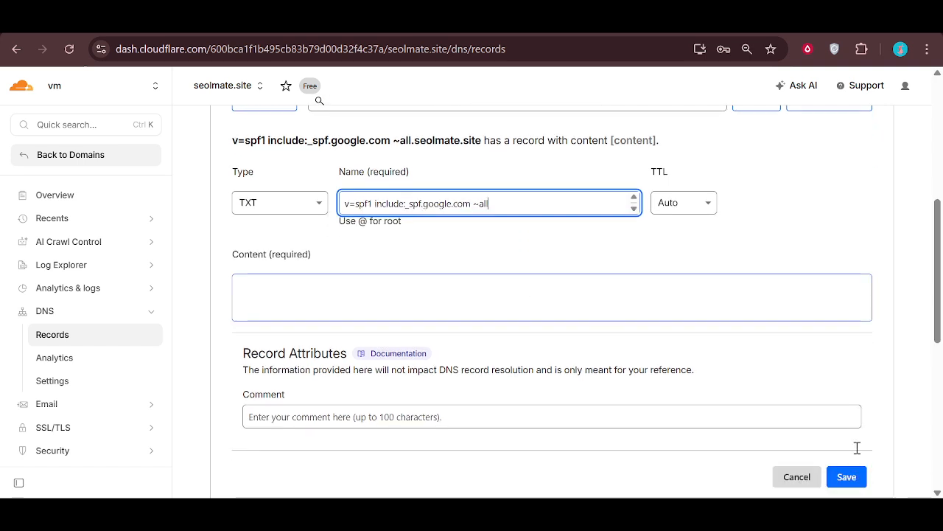
click(862, 481)
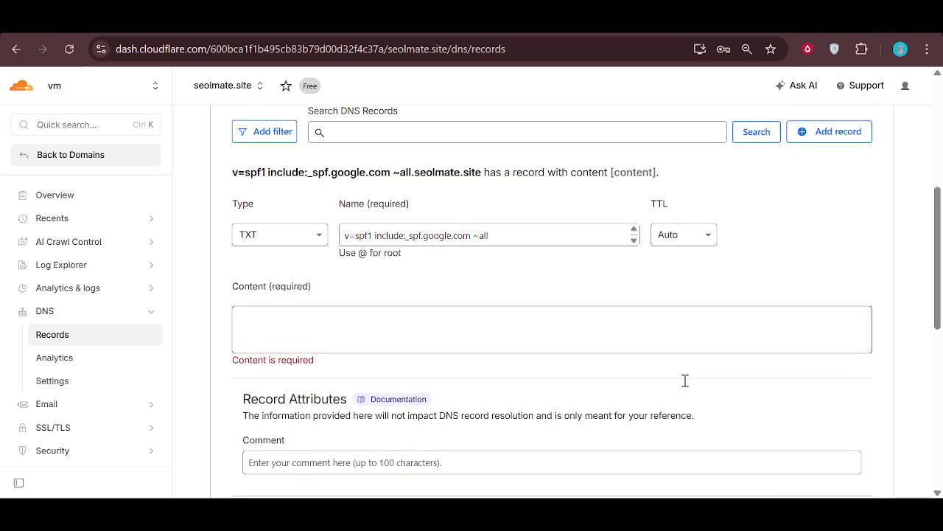
scroll(684, 381, up, 1)
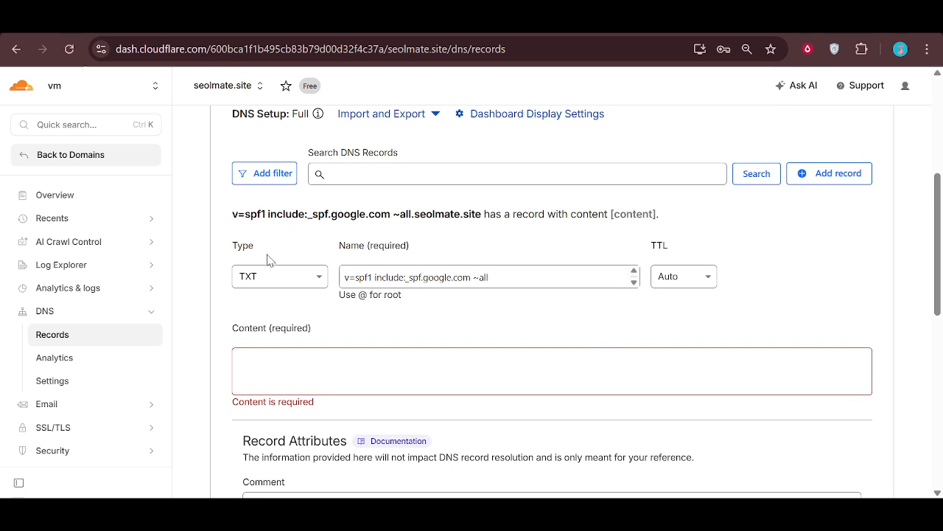
click(278, 286)
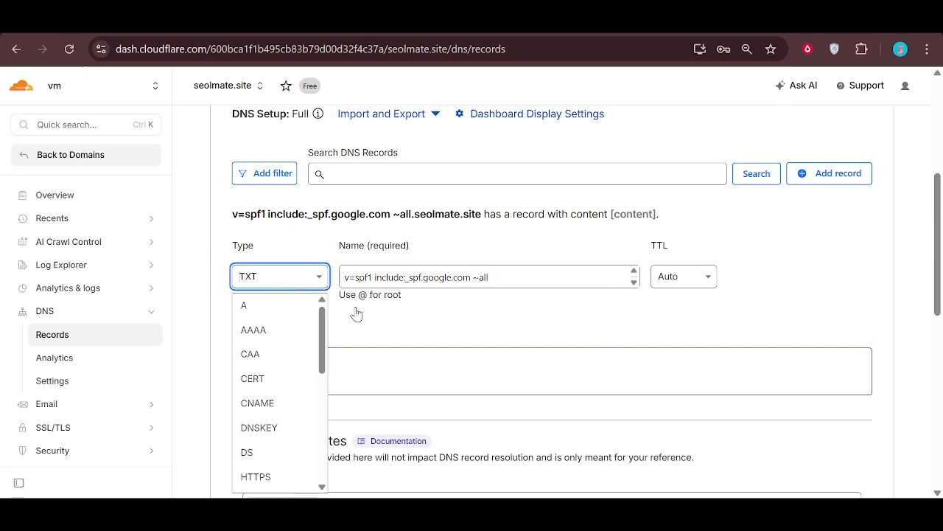
click(417, 320)
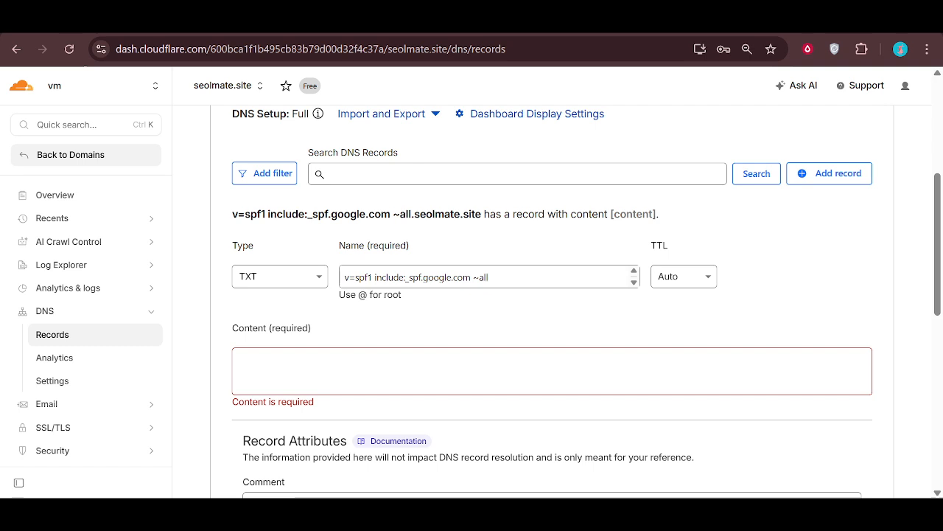
Step: Replace the TXT record's name with [selector]._domainkey and enter "p=." as its content
triple_click(511, 277)
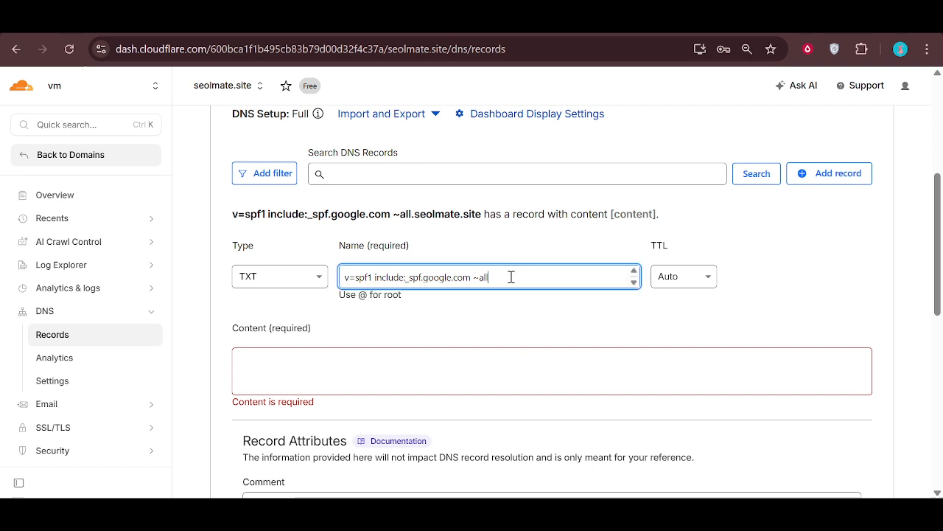
text([selector]._domainkey)
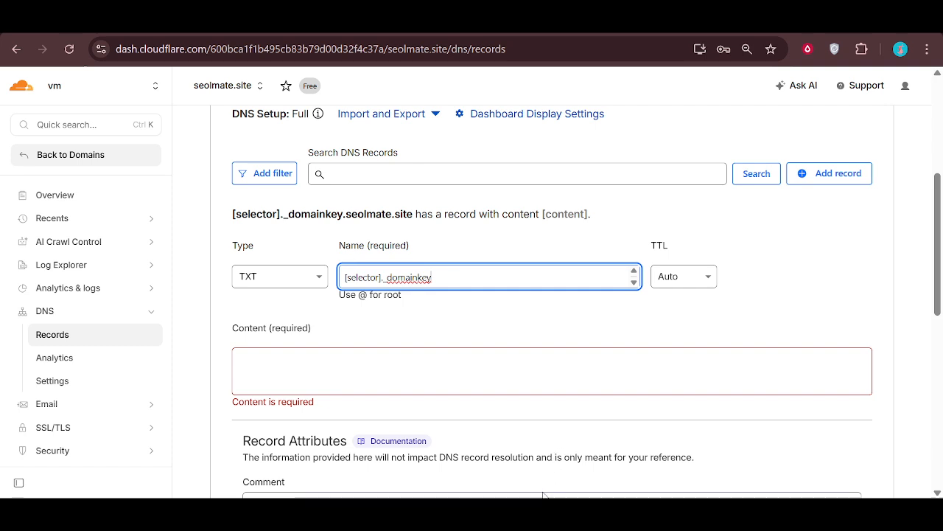
key(alt+Tab)
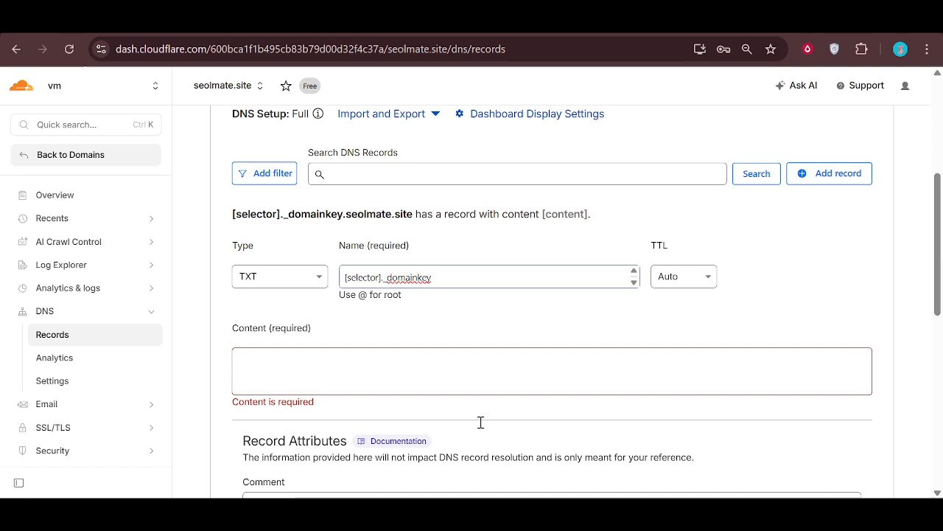
click(484, 381)
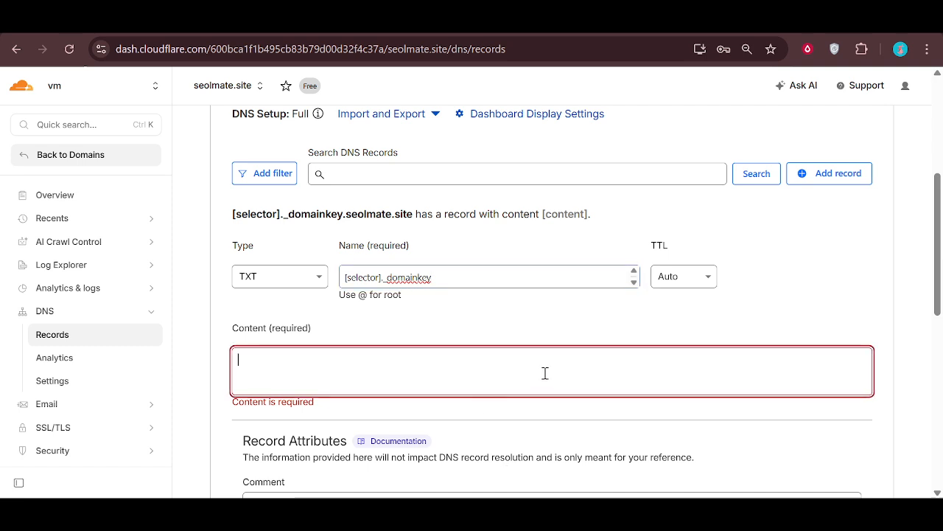
text(p=.)
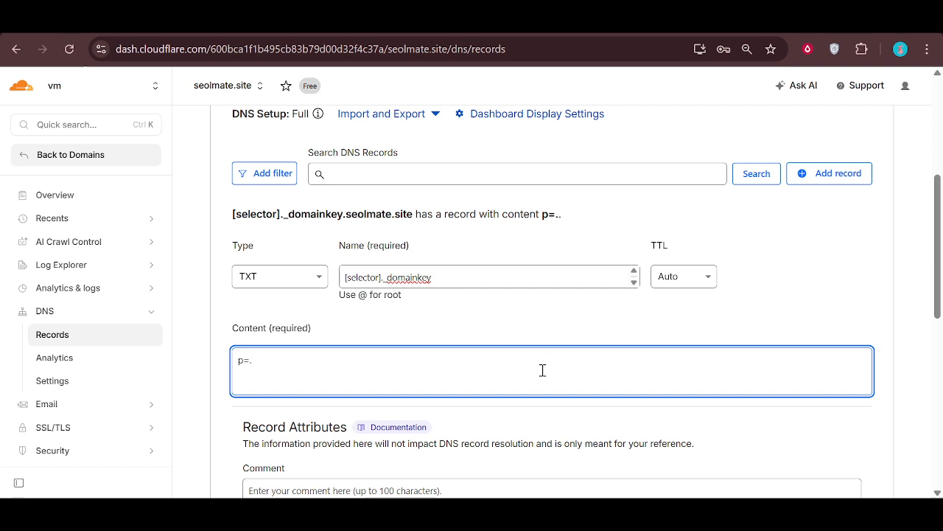
click(525, 469)
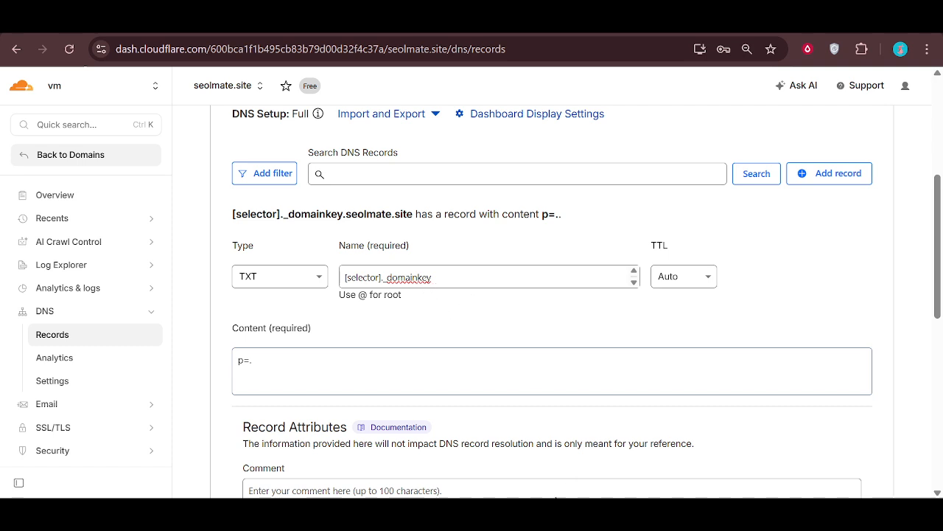
click(497, 377)
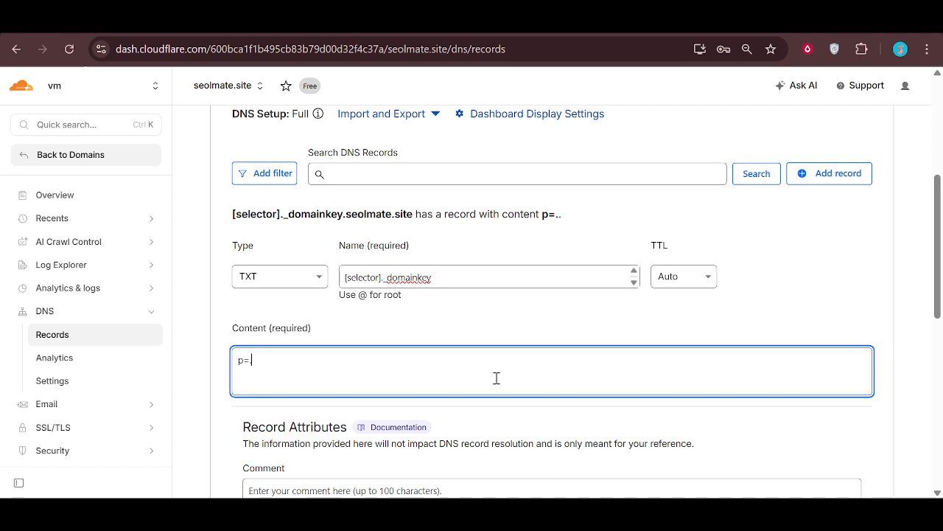
Step: Set the TXT record's name to _dmarc and its content to "v=DMARC1; p=none;"
triple_click(391, 284)
text(_dmarc)
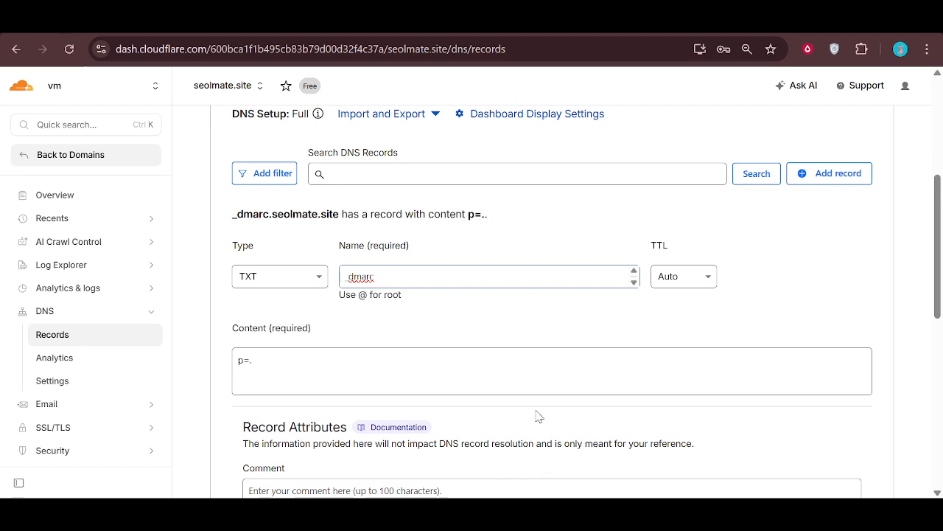
triple_click(536, 370)
text(v=DMARC1; p=none;)
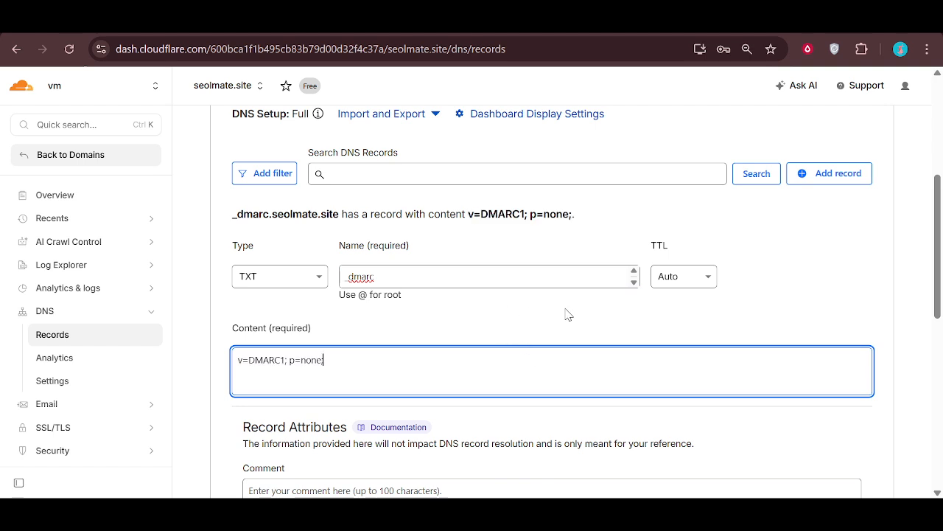
scroll(649, 320, down, 1)
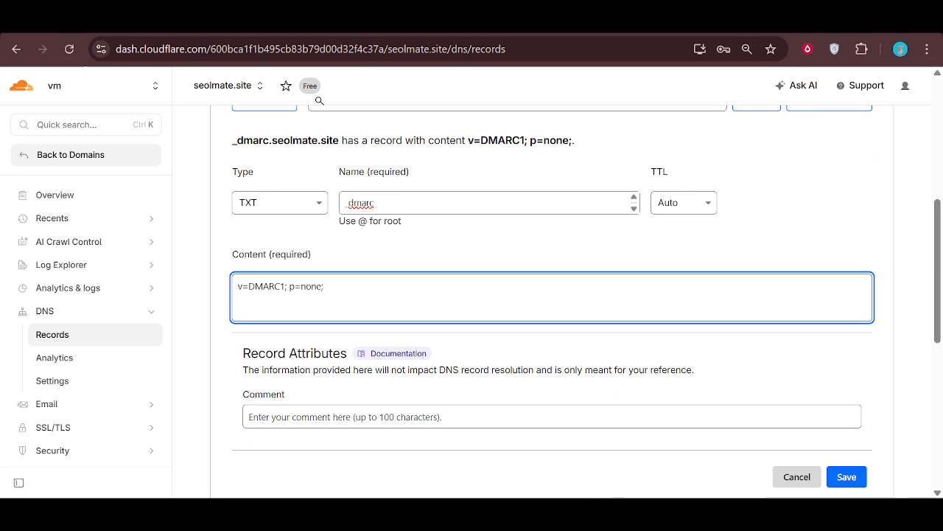
click(543, 497)
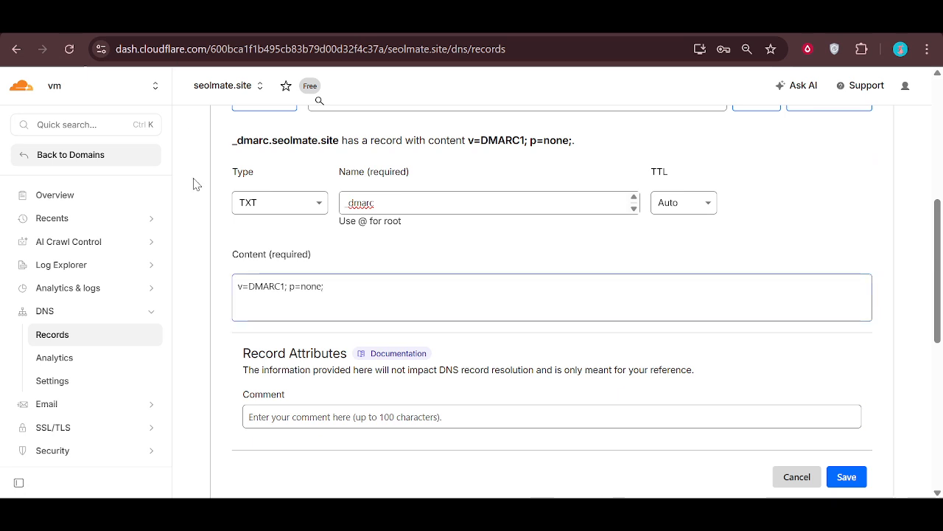